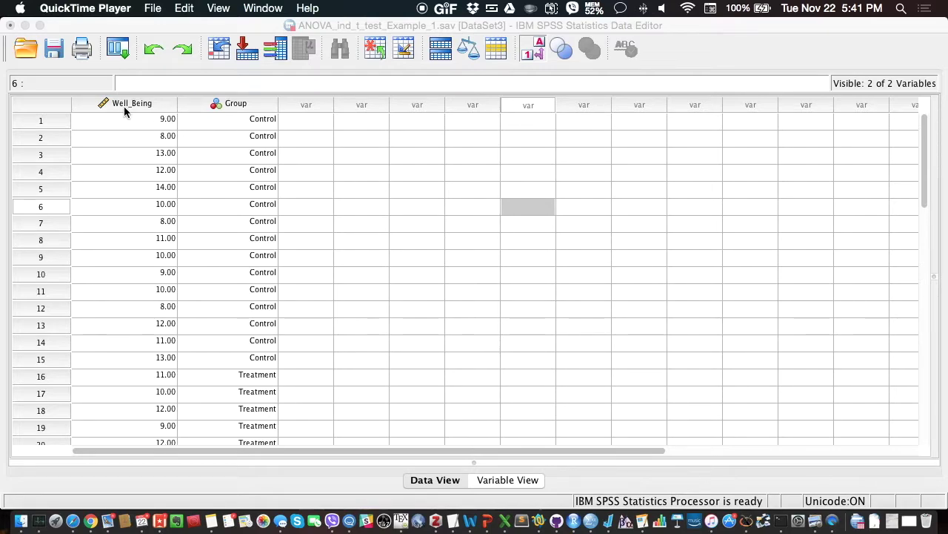
Select the Well_Being column in Data View, after briefly selecting the Group column.
mouse_move(237, 108)
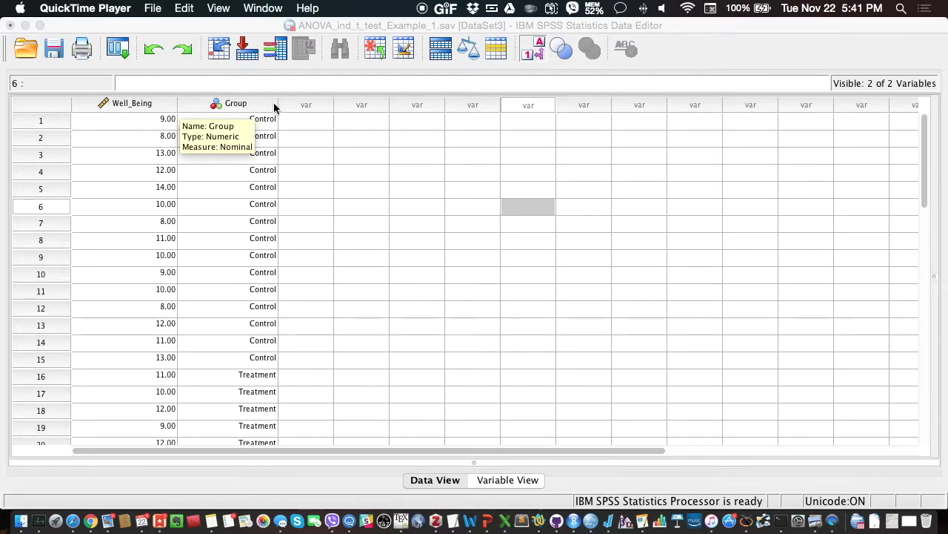
scroll(276, 170, "down", 9)
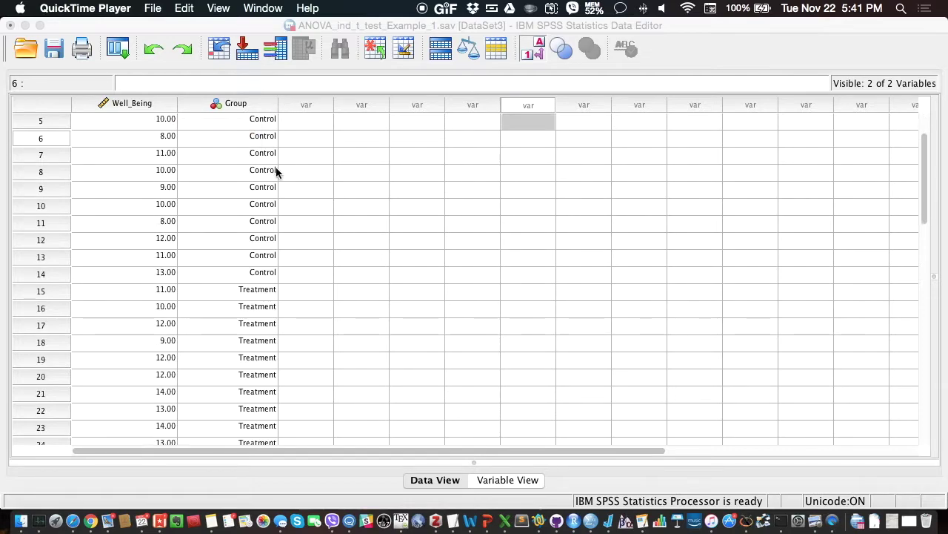
scroll(276, 170, "up", 9)
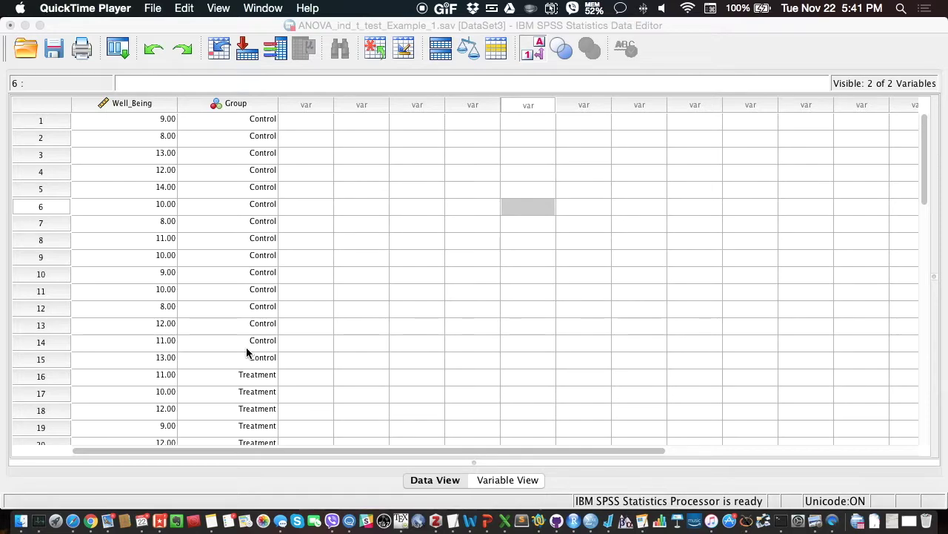
left_click(214, 108)
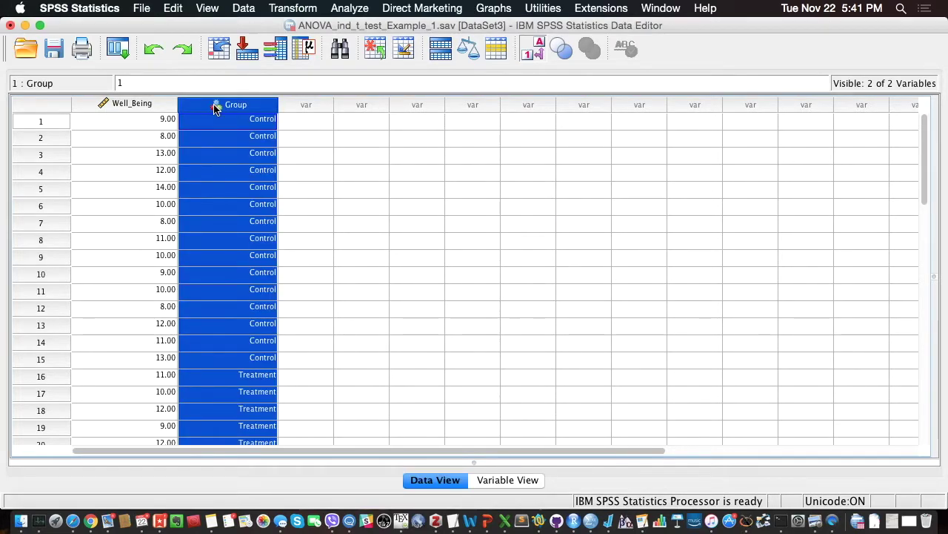
left_click(127, 105)
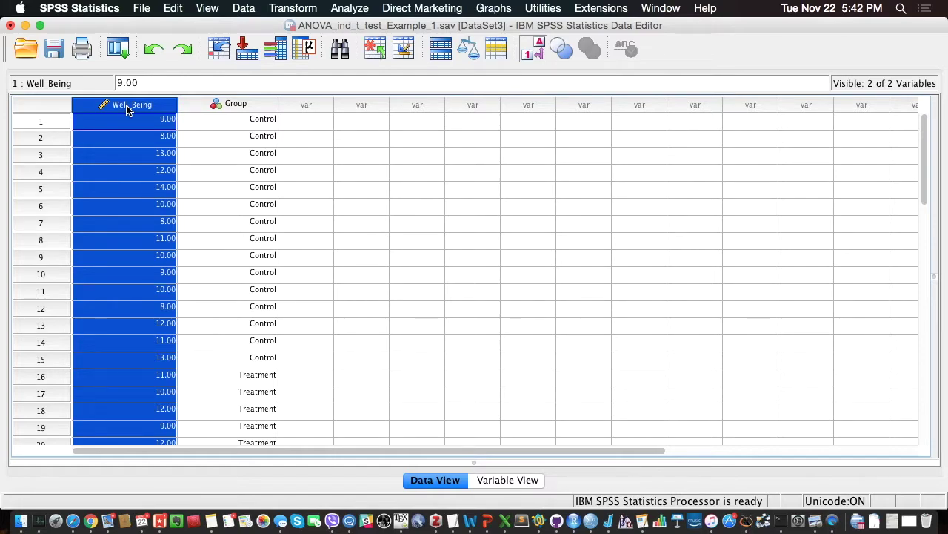
Open the Independent-Samples T Test dialog from Analyze > Compare Means.
left_click(349, 8)
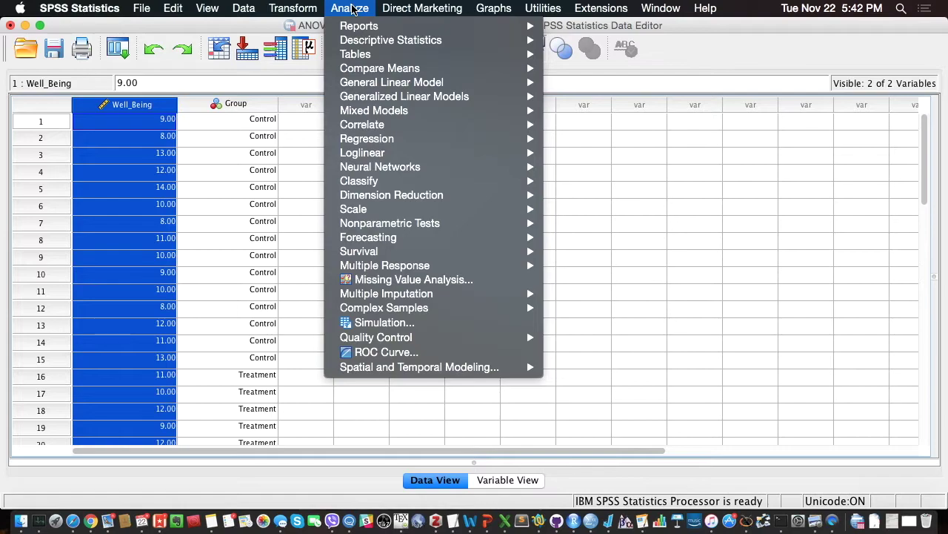
mouse_move(352, 28)
mouse_move(368, 69)
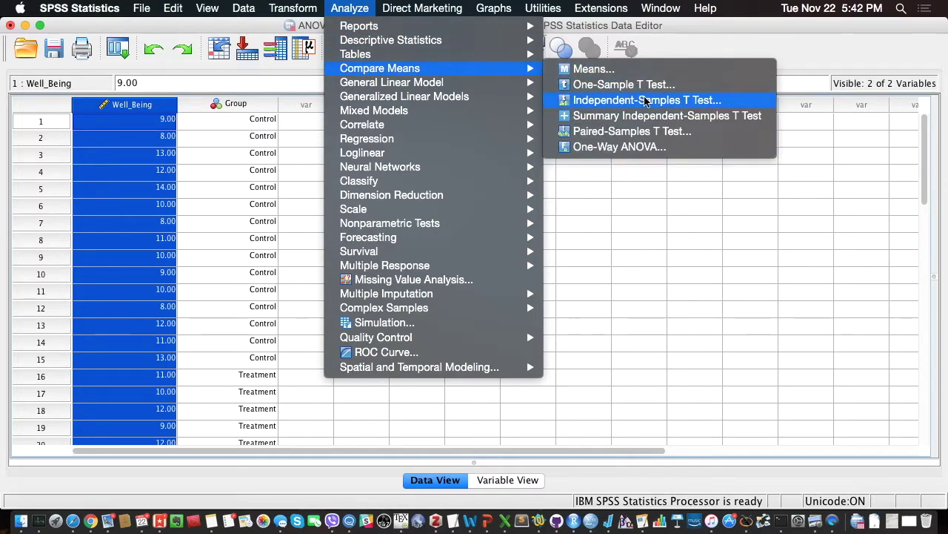
left_click(691, 103)
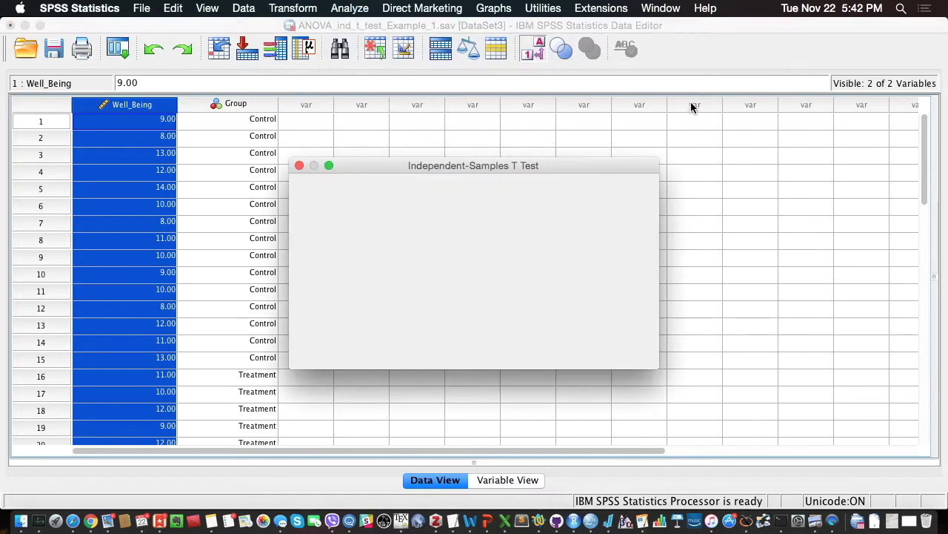
left_click_drag(528, 169, 477, 78)
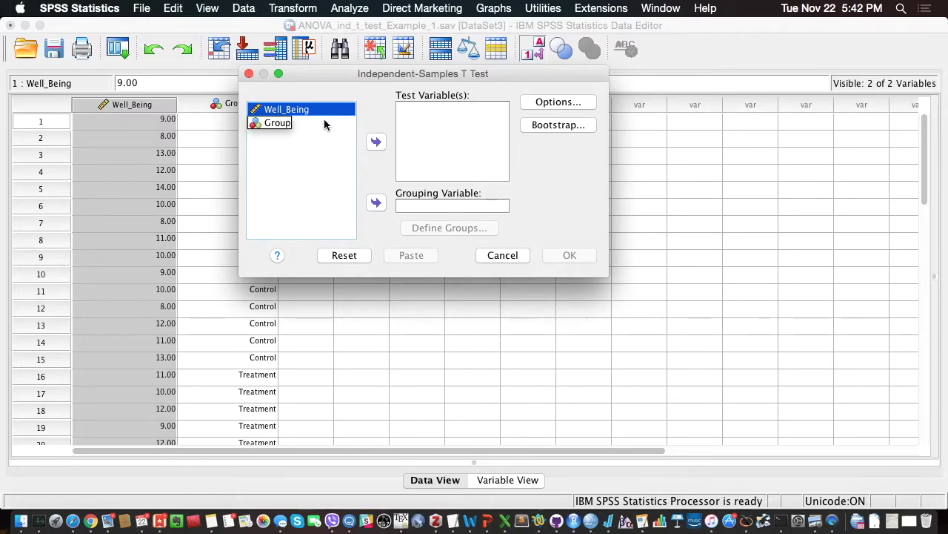
Assign Well_Being as the test variable and Group as the grouping variable.
left_click(375, 140)
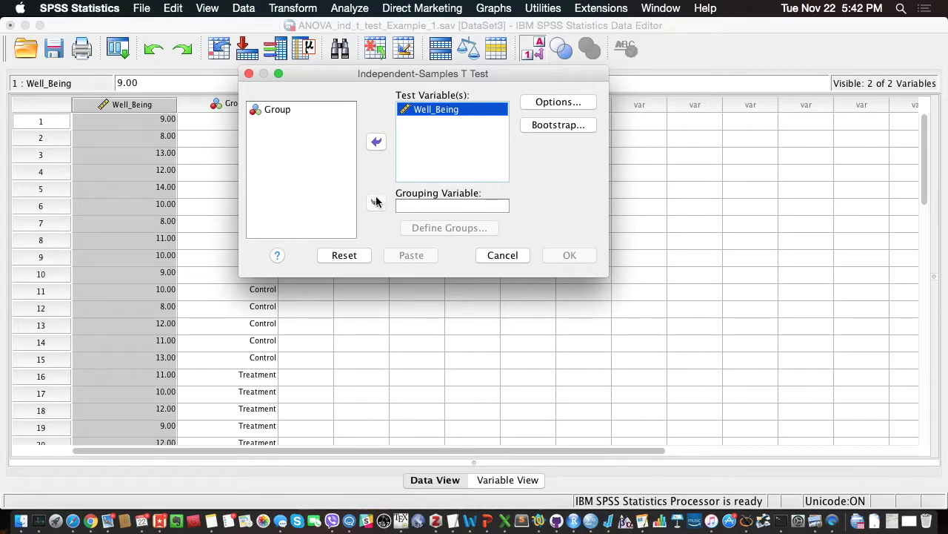
left_click(280, 111)
left_click(376, 202)
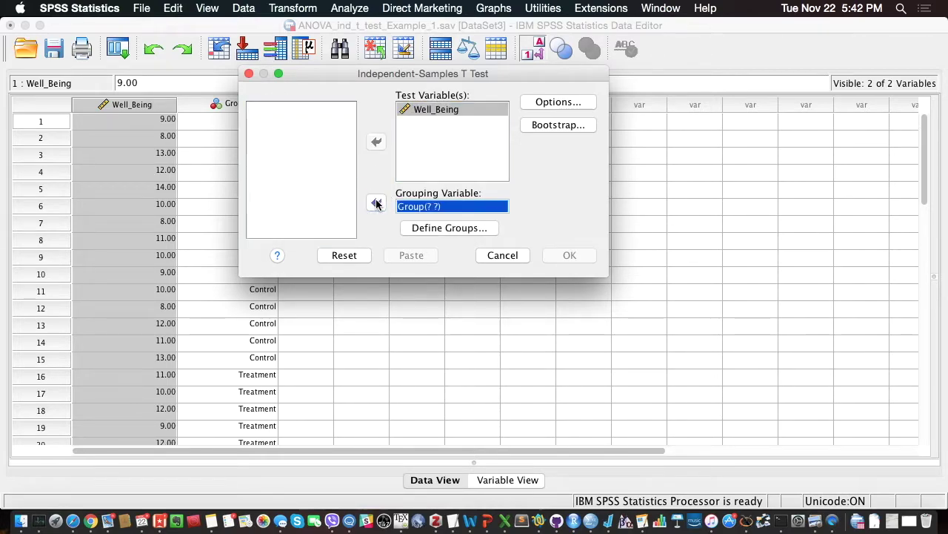
left_click_drag(391, 75, 512, 63)
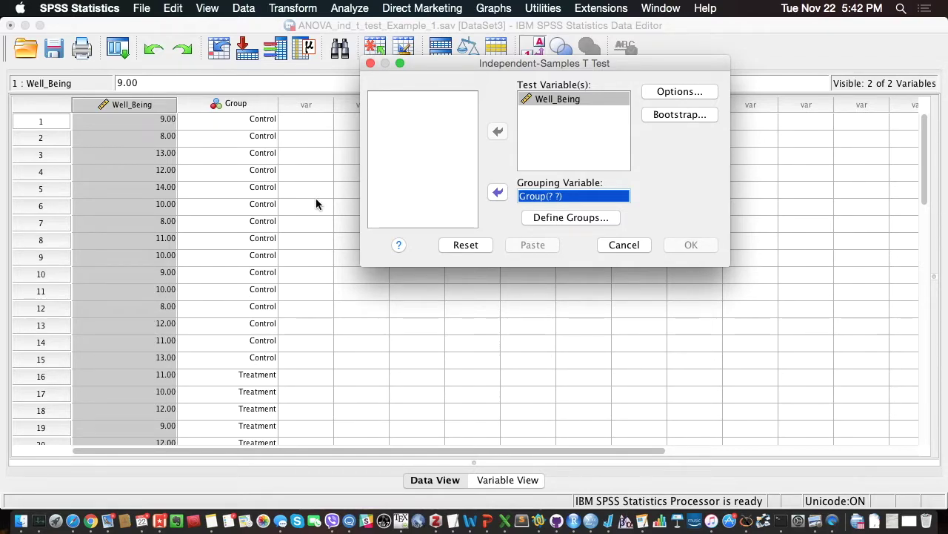
Toggle Value Labels to compare Group's raw codes 1 and 2 with Control and Treatment.
left_click(293, 175)
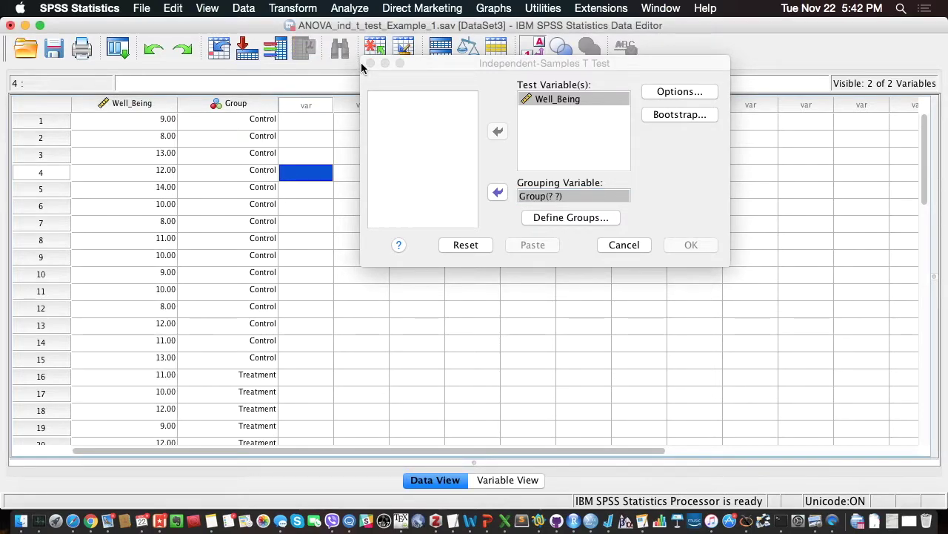
left_click_drag(441, 65, 480, 109)
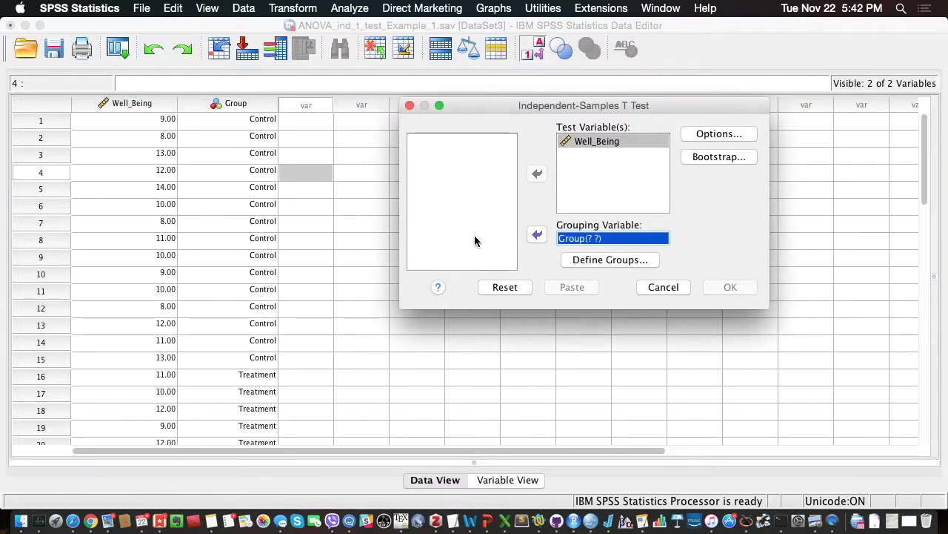
left_click(264, 121)
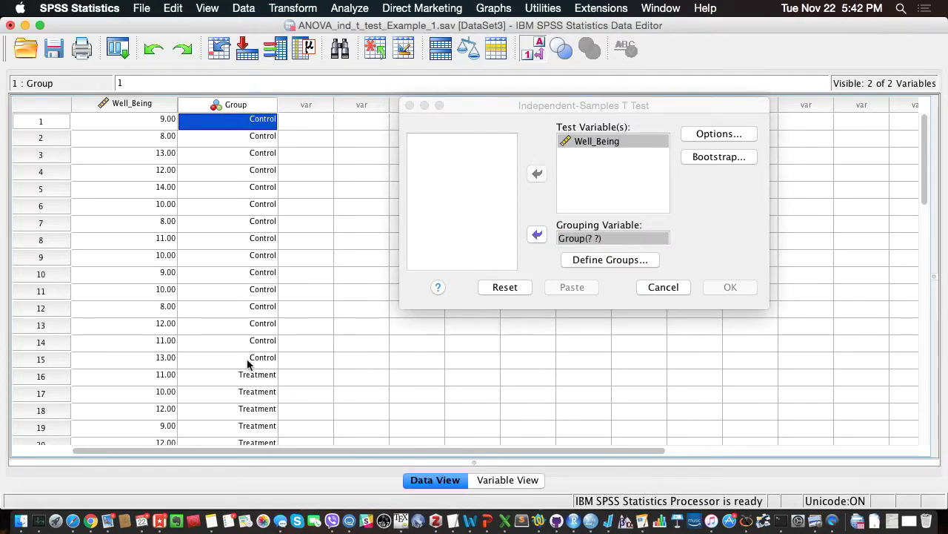
left_click(533, 48)
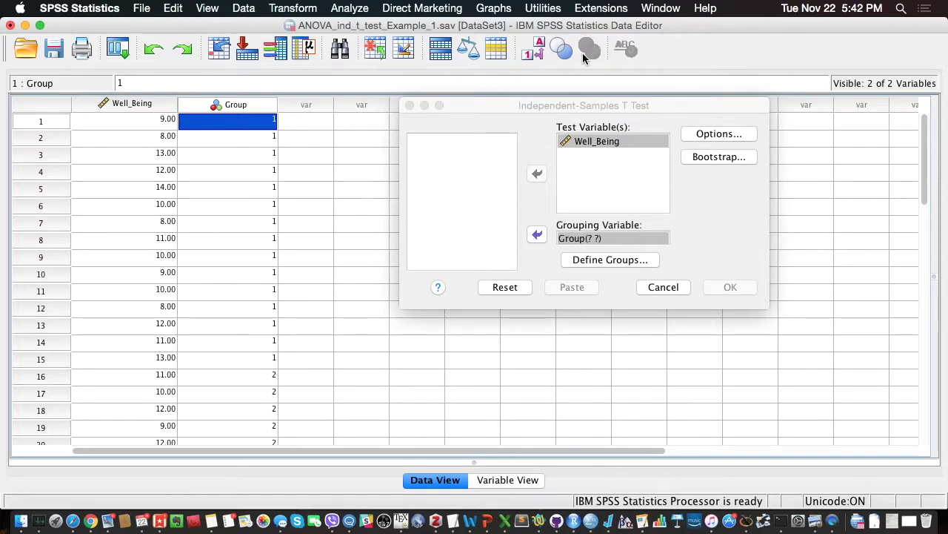
left_click(533, 48)
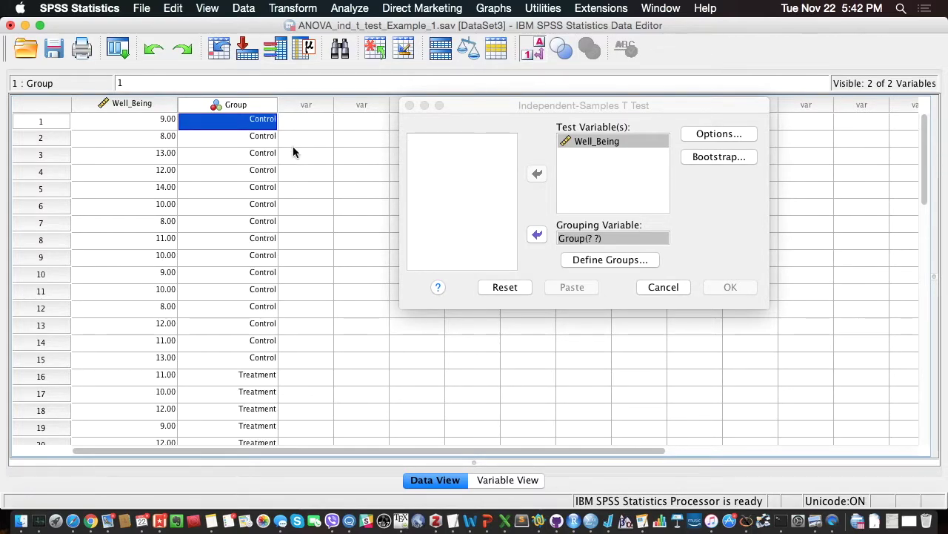
left_click(533, 48)
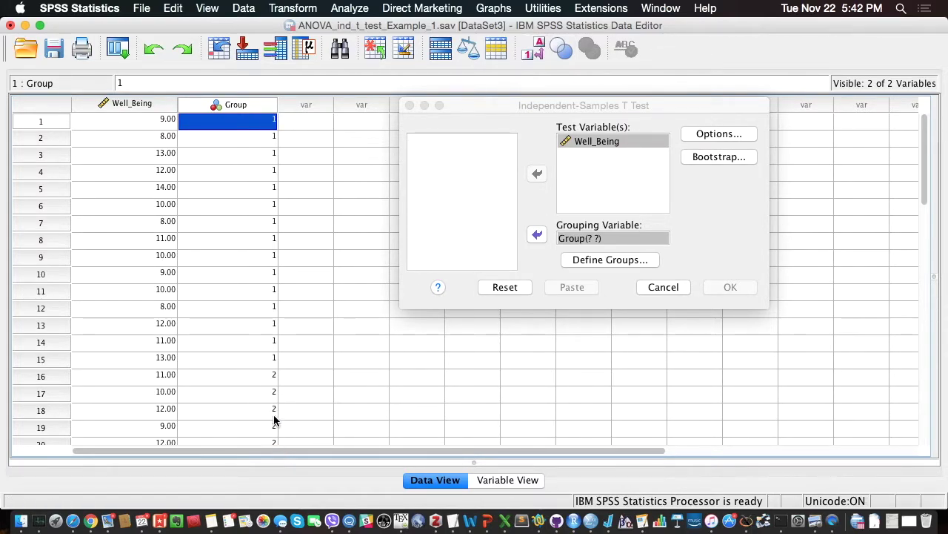
left_click(532, 48)
Review Group's value labels (1 = Control, 2 = Treatment) in Variable View, closing without changes.
left_click(509, 480)
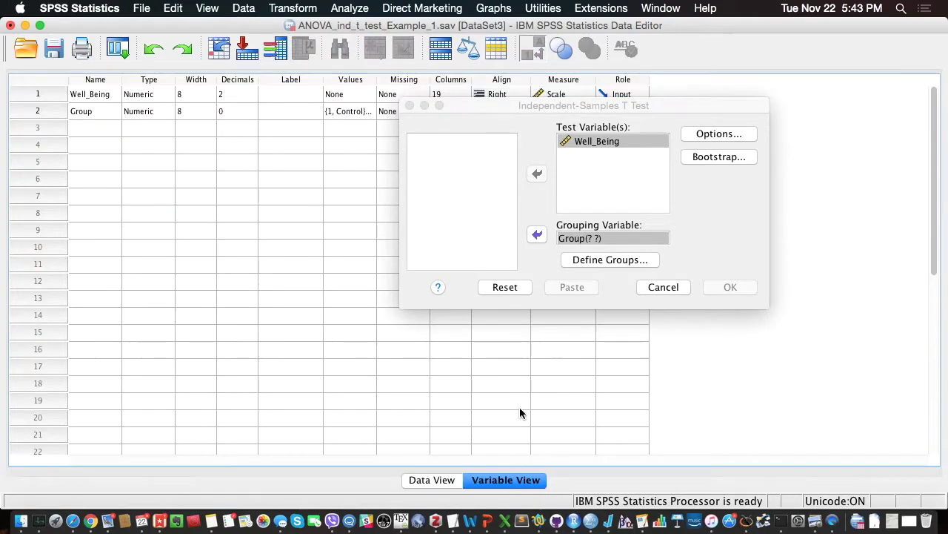
left_click_drag(499, 112, 384, 178)
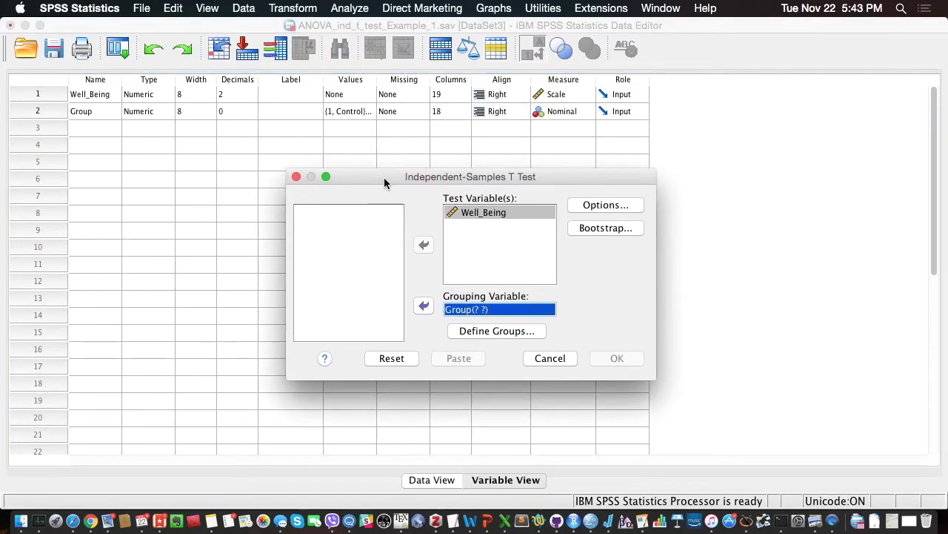
left_click(355, 112)
left_click(365, 112)
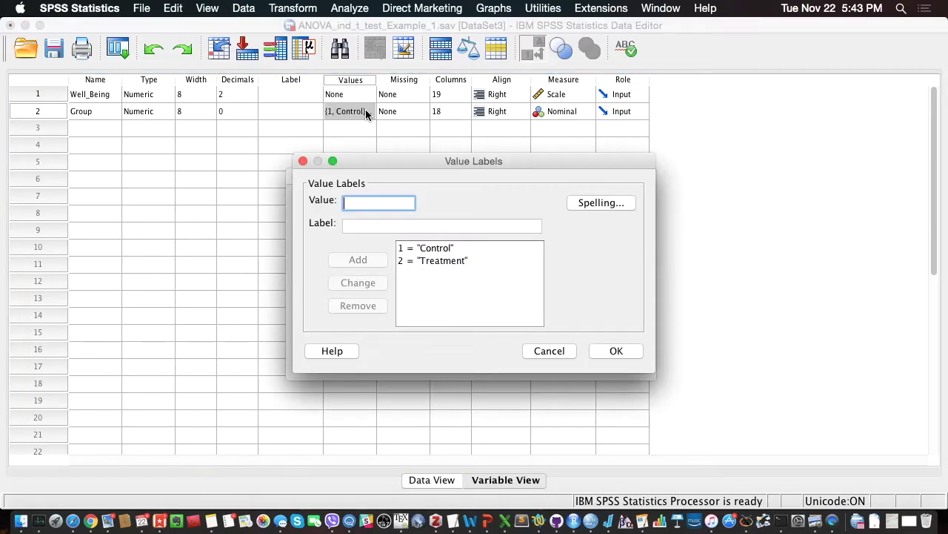
left_click(434, 249)
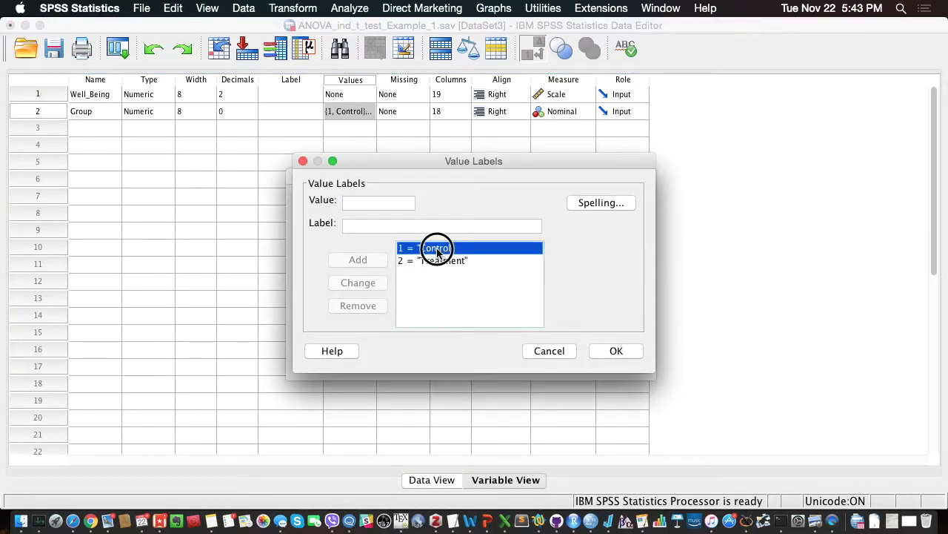
left_click(551, 349)
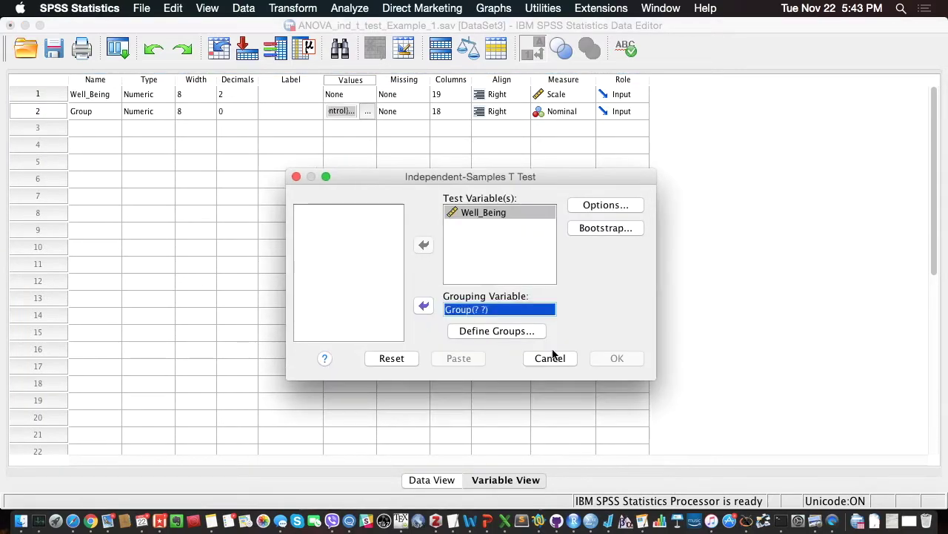
Define the groups as 1 and 2 and run the t-test (t = −2.538, df 28, p = .017).
left_click(517, 332)
left_click(459, 253)
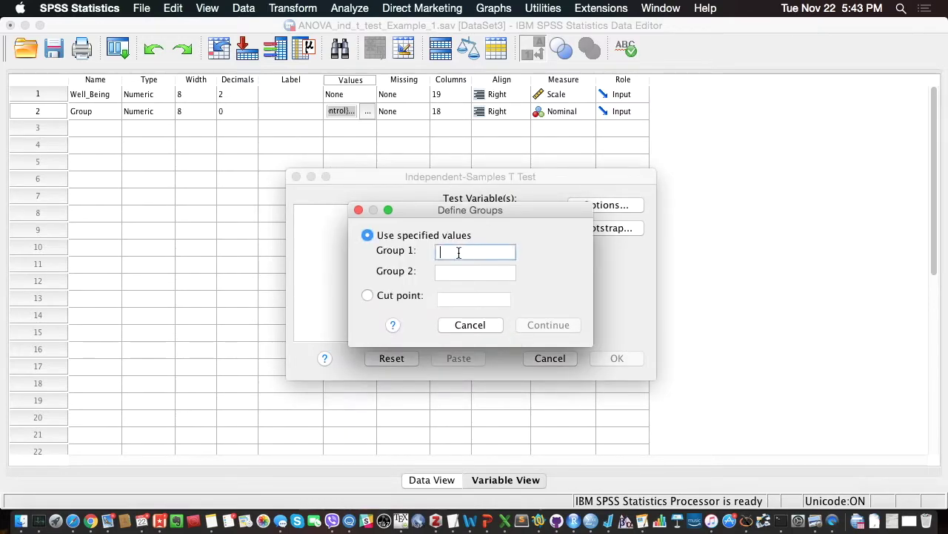
left_click(457, 274)
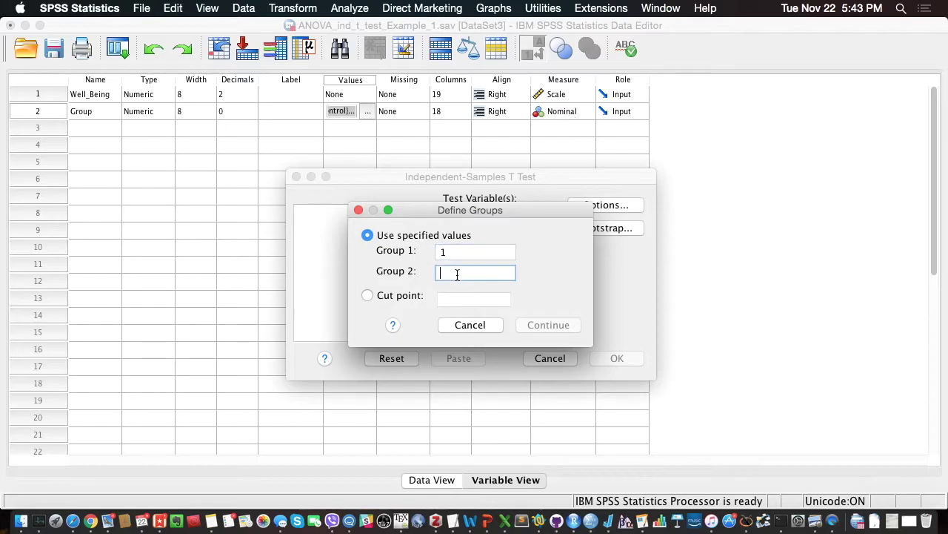
type("2")
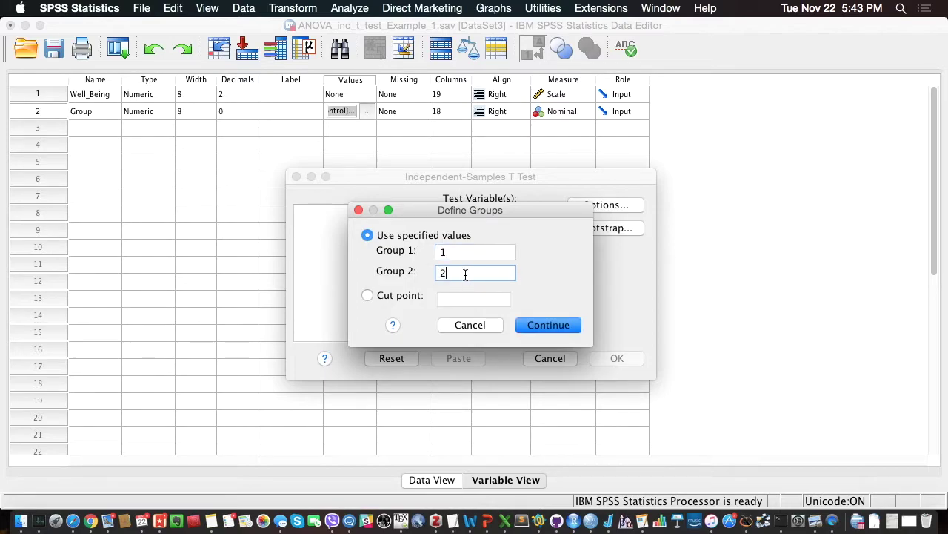
left_click(559, 327)
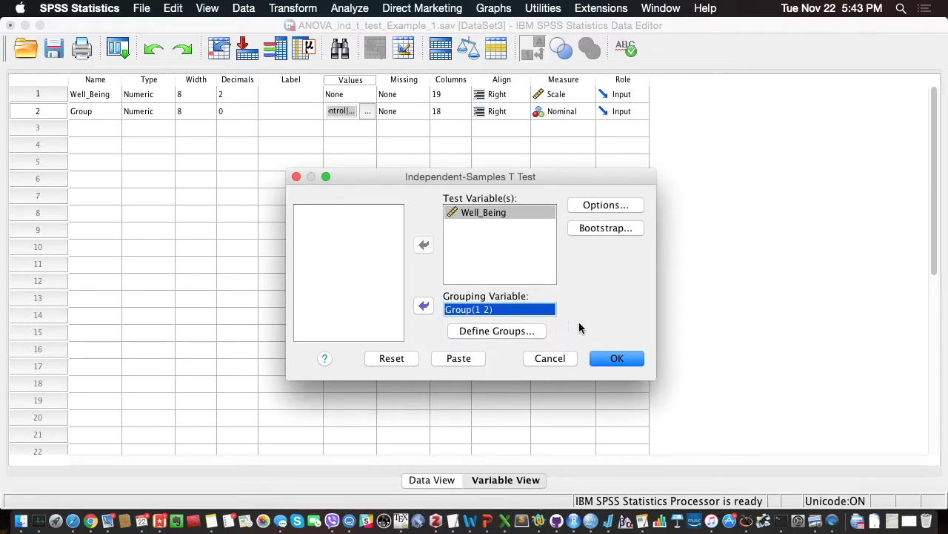
left_click(603, 356)
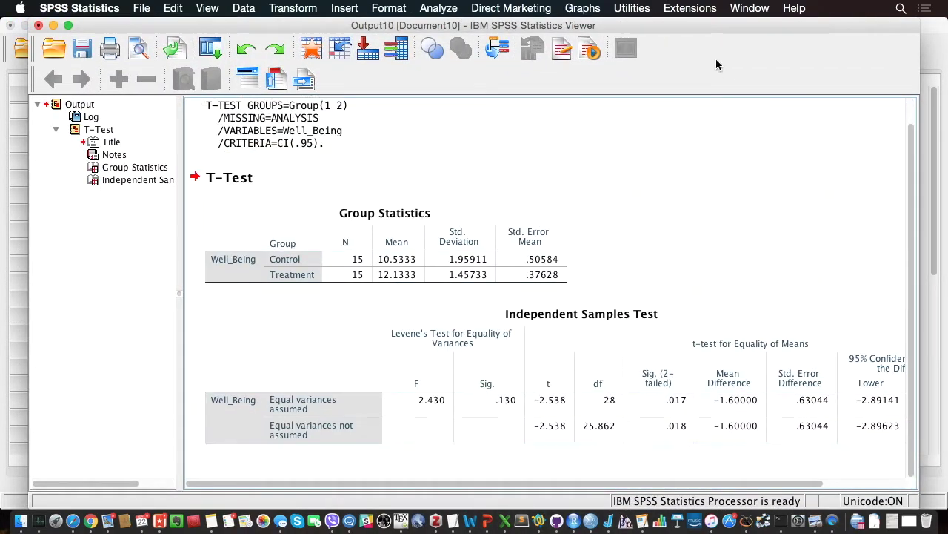
double_click(645, 25)
left_click(673, 347)
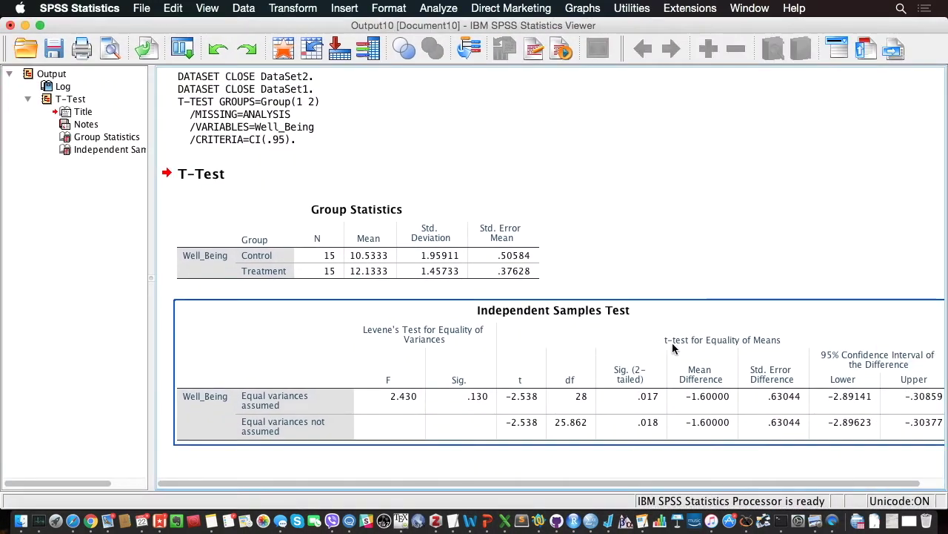
left_click_drag(787, 483, 837, 484)
left_click(409, 415)
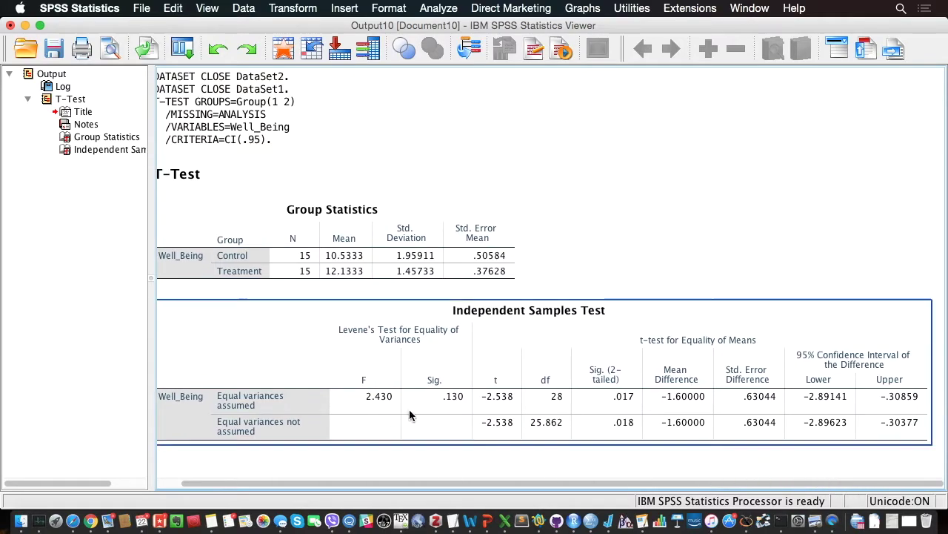
left_click(474, 454)
left_click(426, 408)
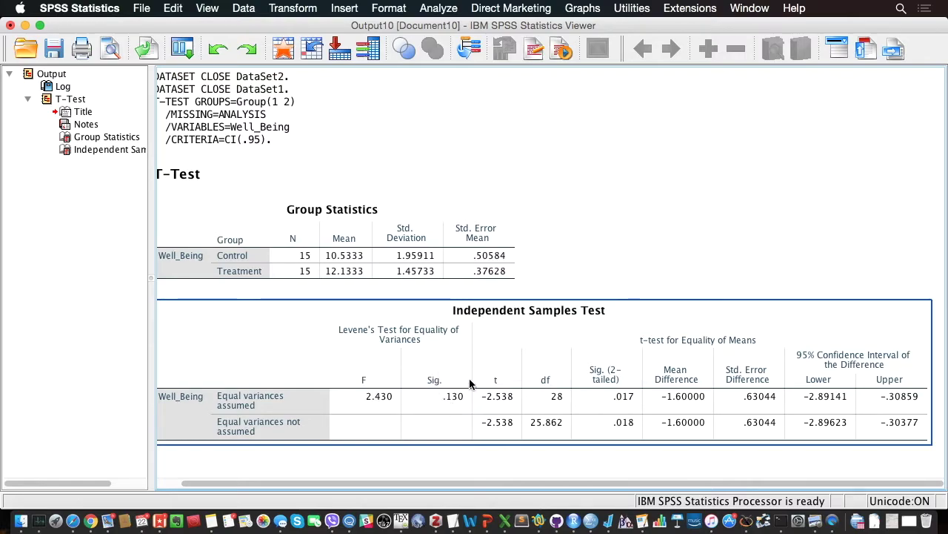
left_click(444, 418)
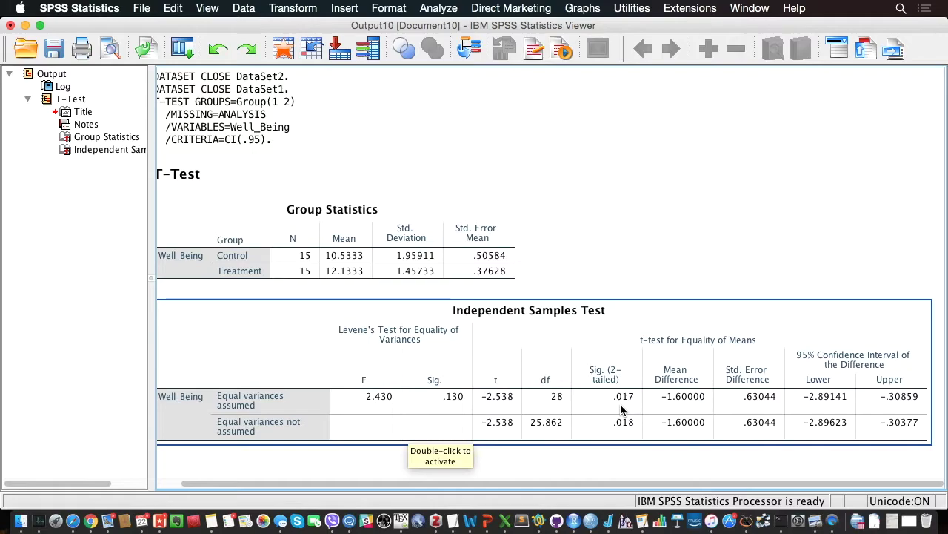
left_click(354, 282)
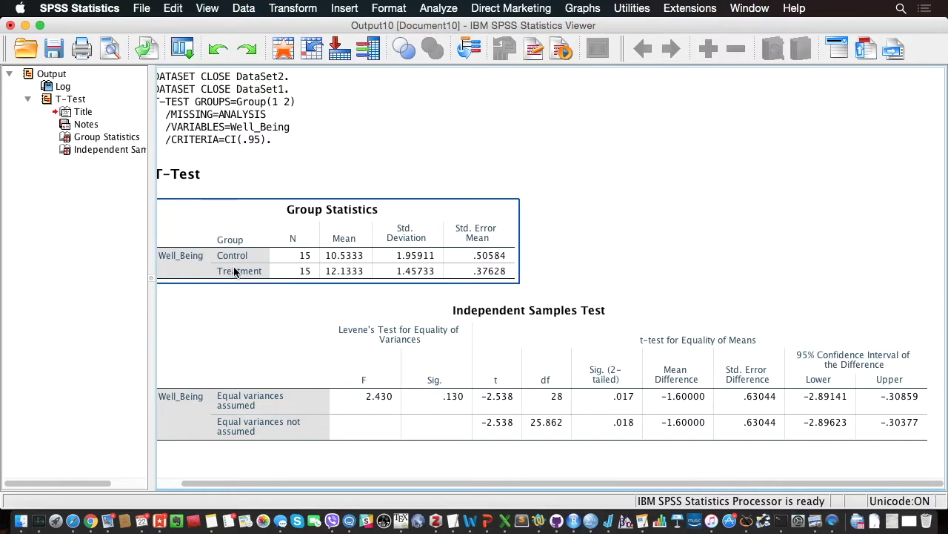
left_click(335, 310)
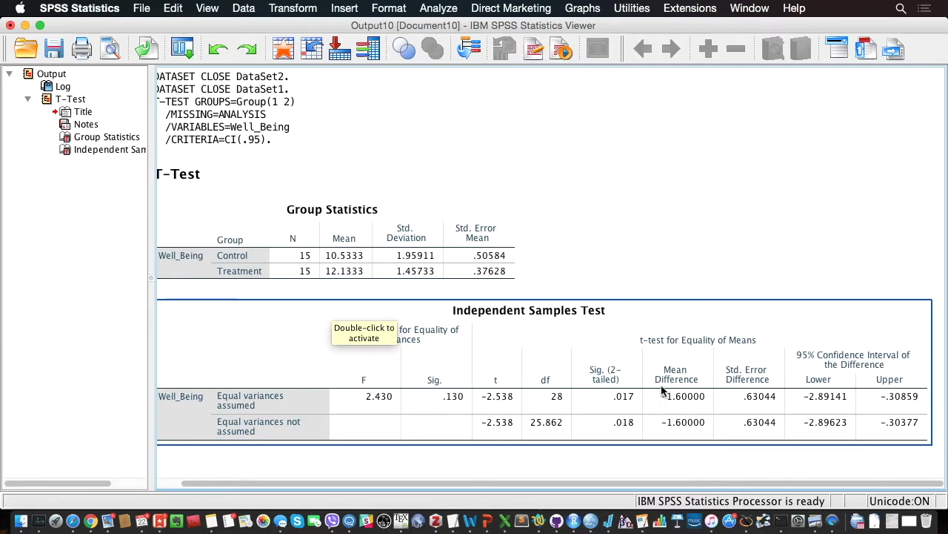
left_click(676, 250)
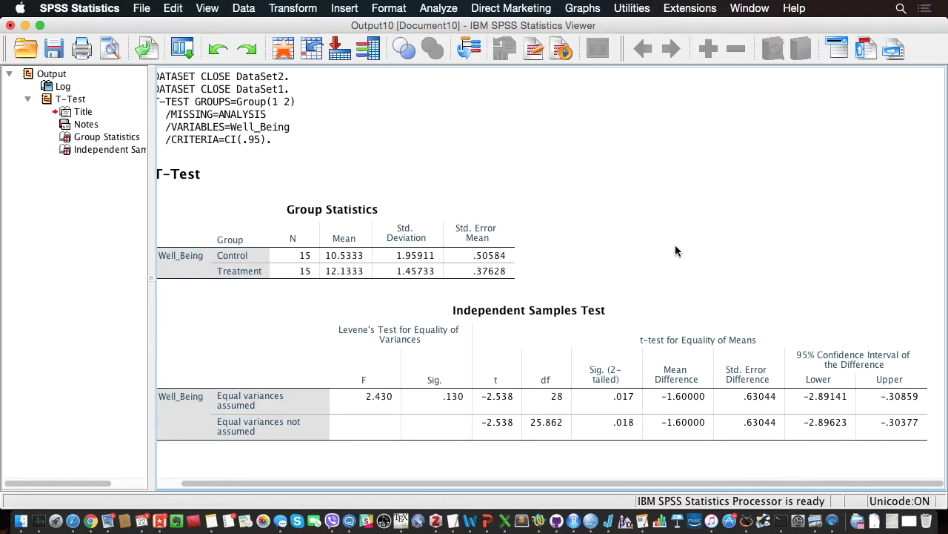
left_click(607, 319)
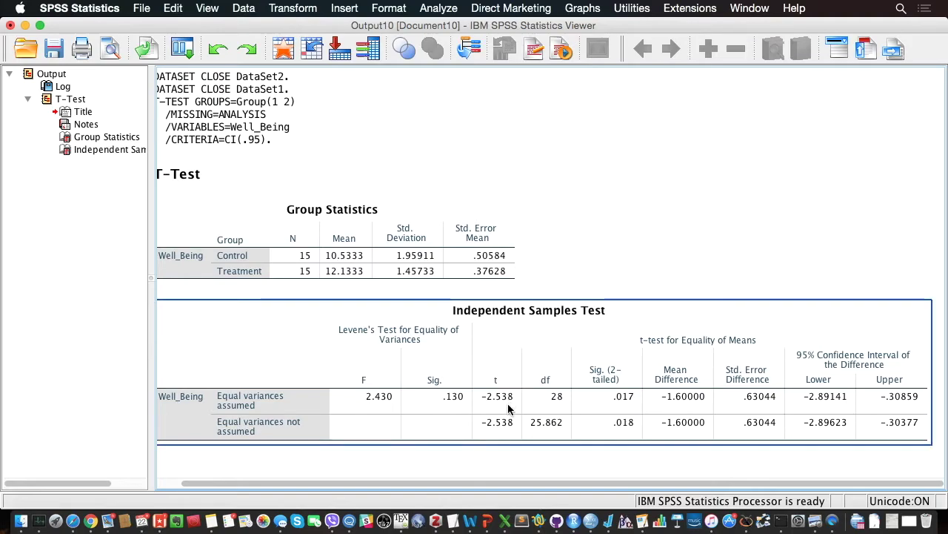